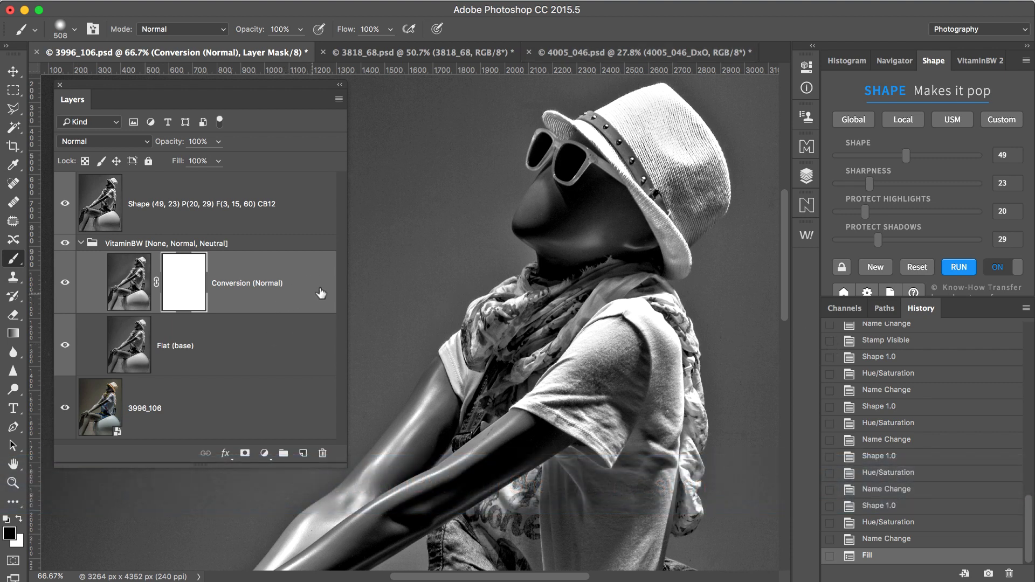
Compare with Shape and VitaminBW toggled, then hide Conversion (Normal) and re-show Shape.
left_click(66, 205)
left_click(65, 243)
left_click(66, 243)
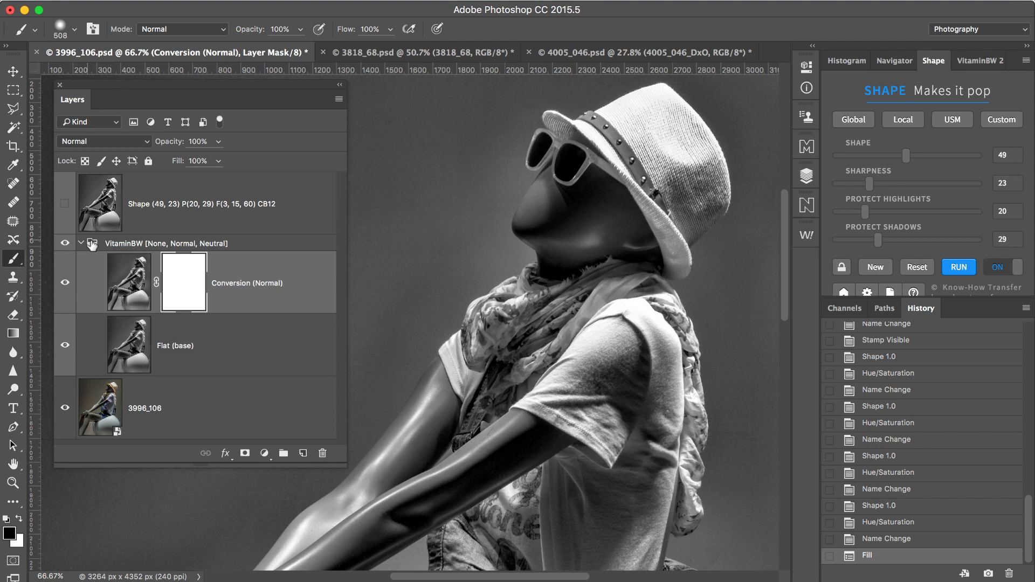
left_click(65, 285)
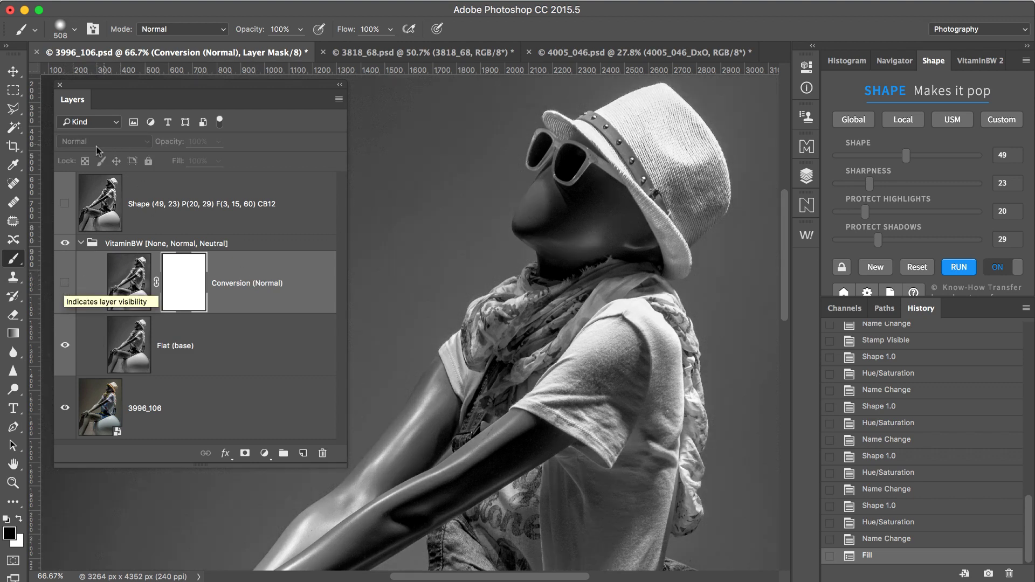
left_click(64, 204)
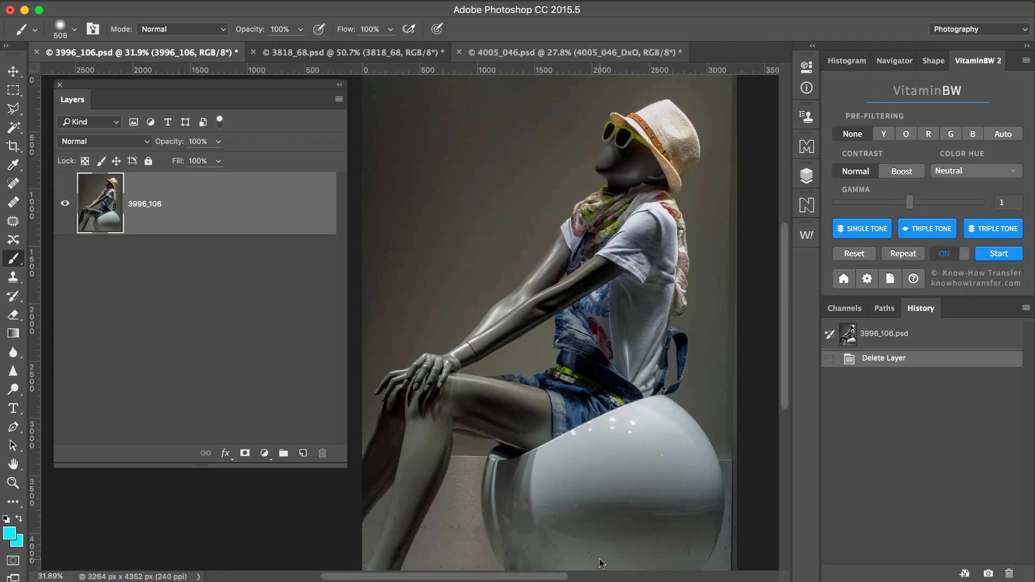
Run Triple Tone for None, Orange and Blue layers, then compare the Orange and Blue versions.
left_click(924, 231)
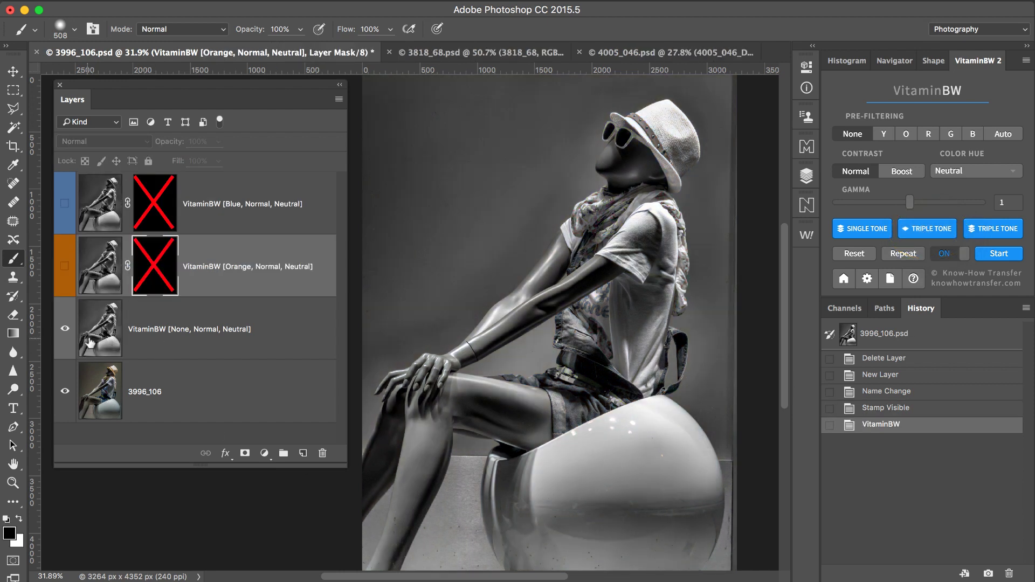
left_click(65, 267)
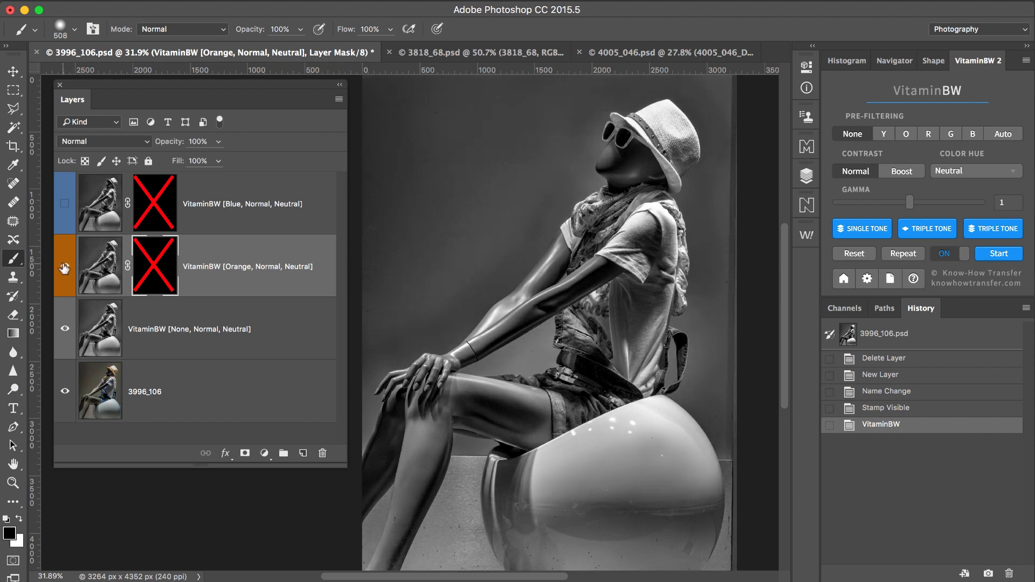
left_click(65, 204)
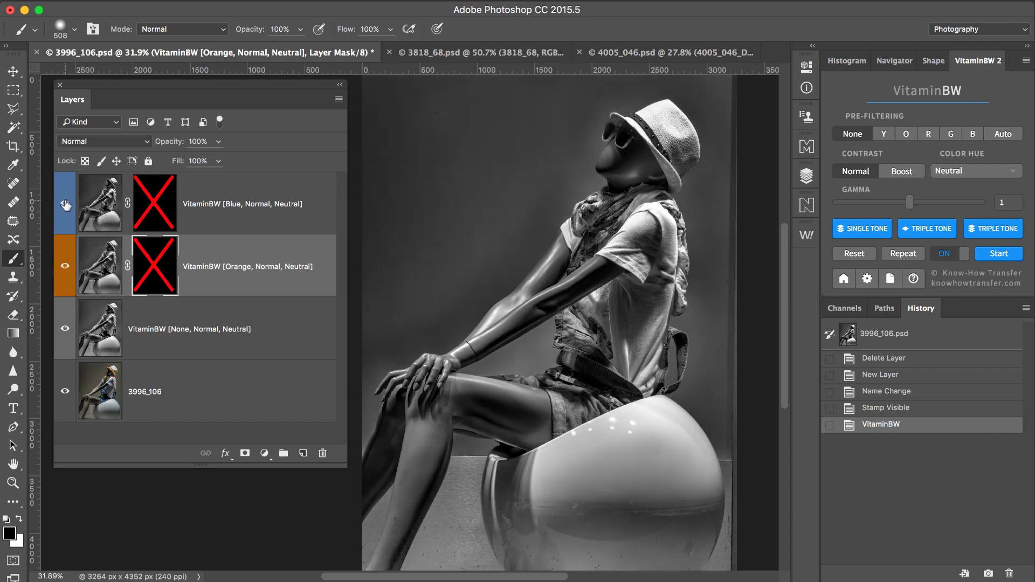
left_click(65, 204)
left_click(63, 267)
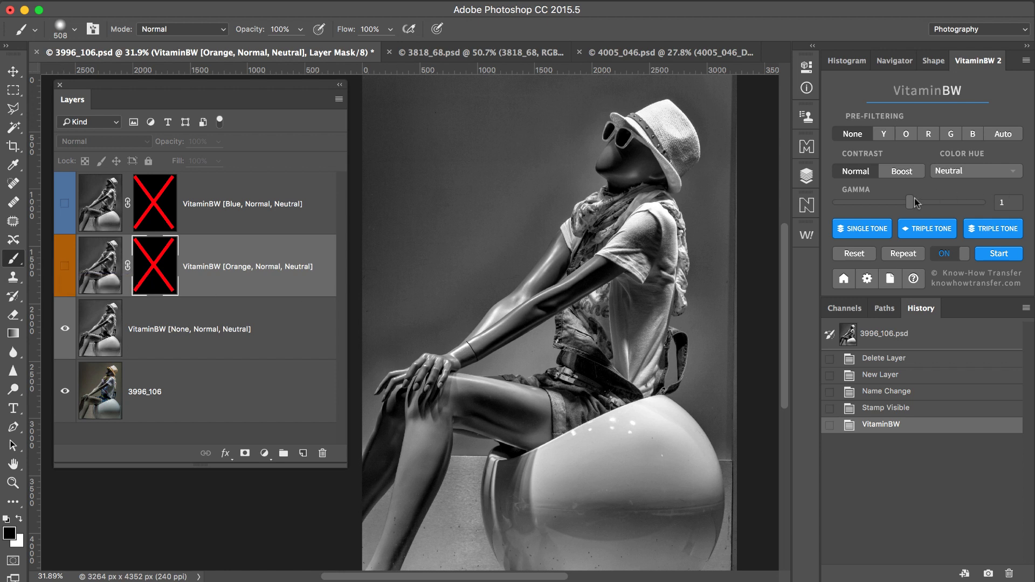
Set Gamma to 1.06 and Color Hue to Cool, then run a Single Tone conversion.
left_click_drag(910, 206, 904, 206)
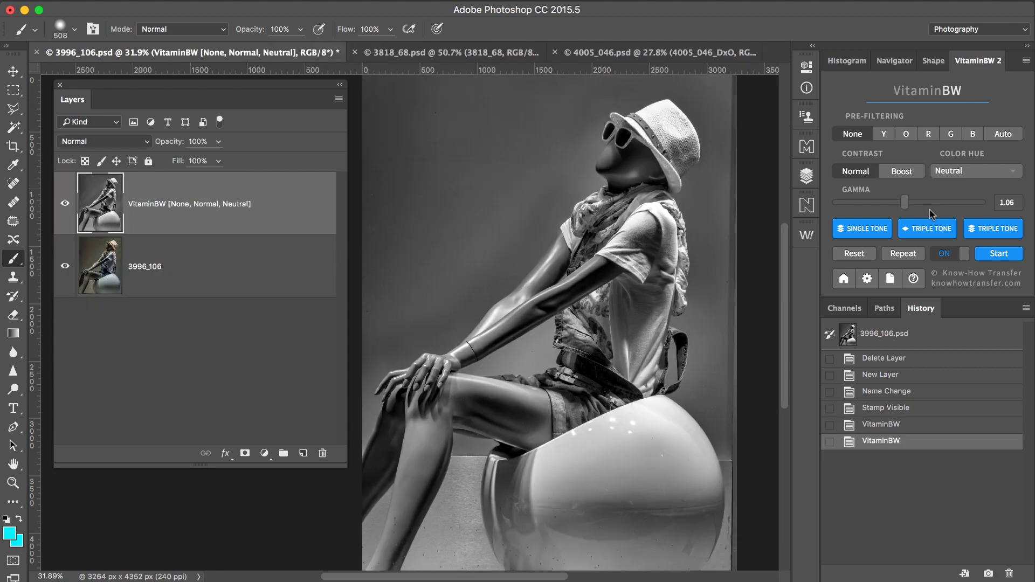
left_click(981, 171)
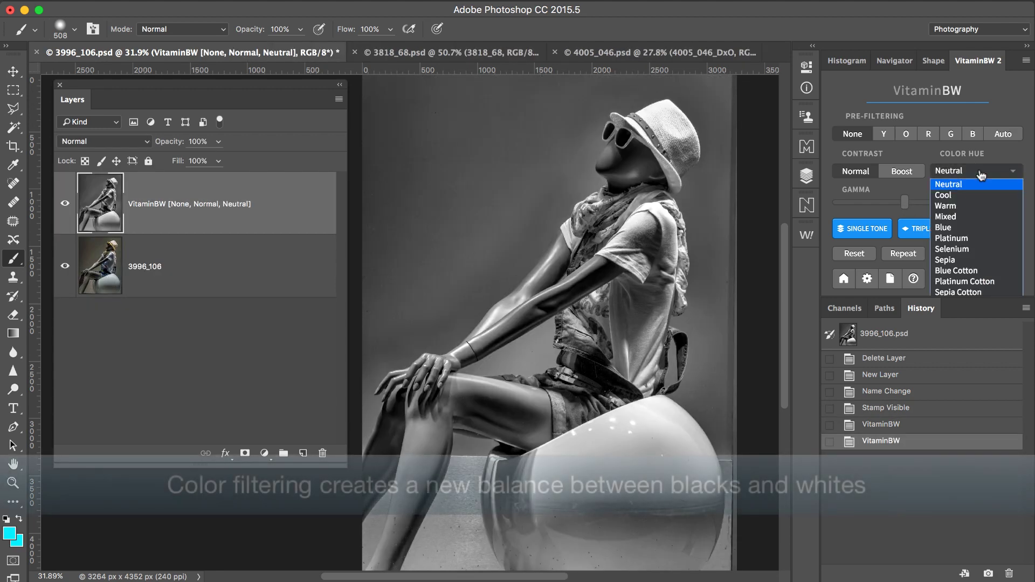
left_click(960, 195)
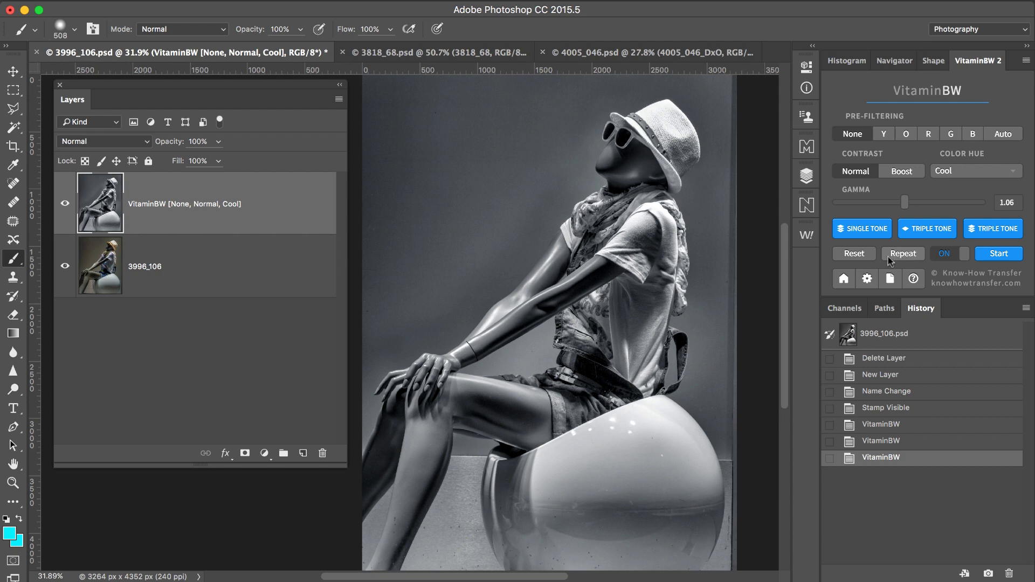
left_click(863, 228)
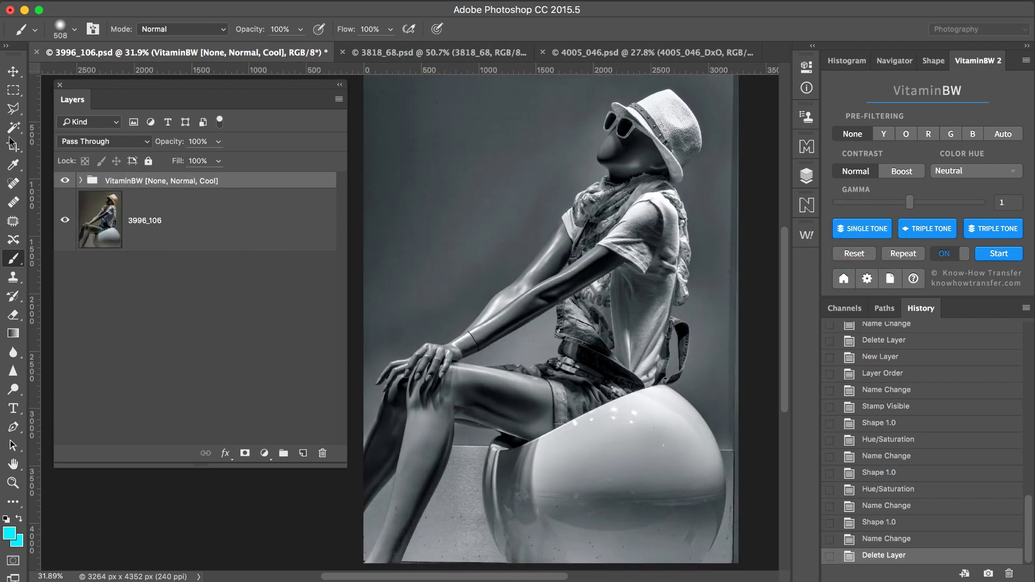
Expand the VitaminBW group, compare Color Hue (Cool) and Conversion (Normal), leaving Conversion hidden.
left_click(81, 181)
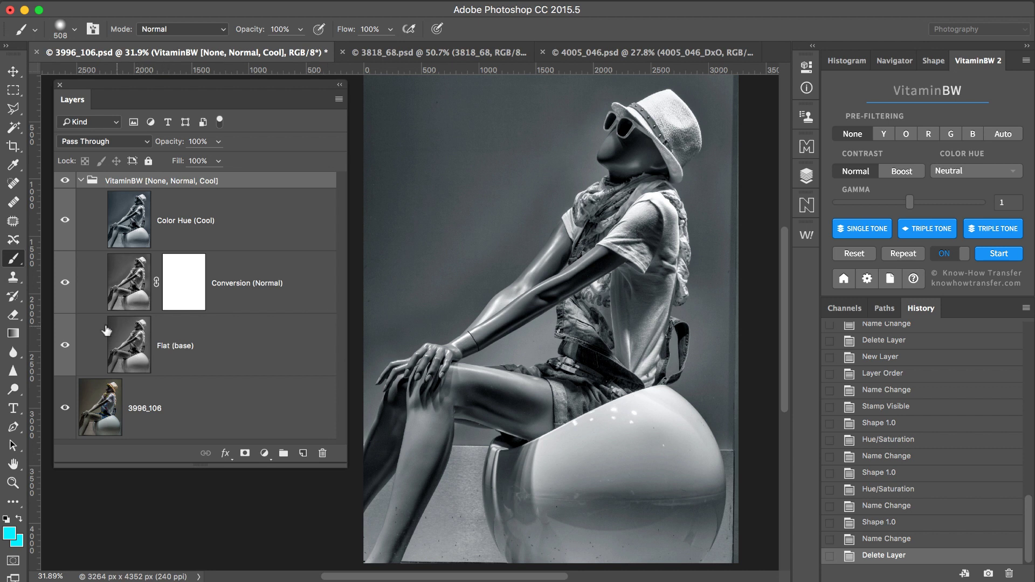
left_click_drag(63, 280, 59, 208)
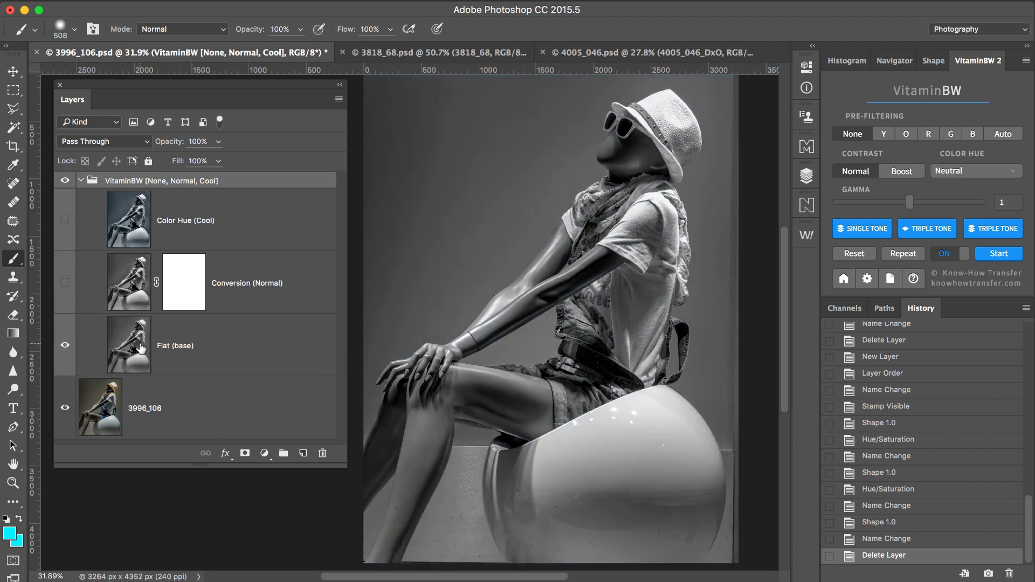
left_click(65, 280)
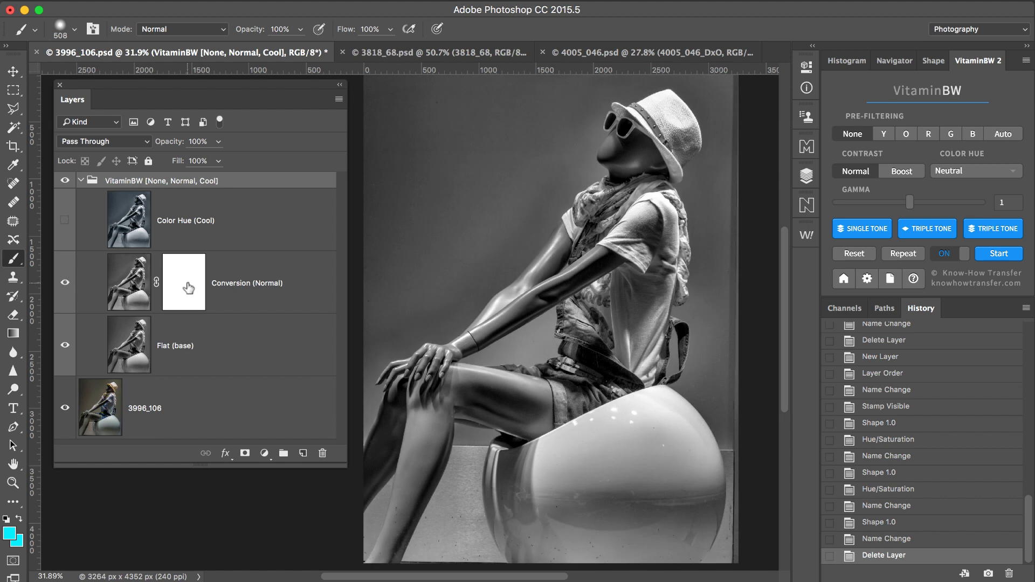
left_click(63, 220)
left_click(64, 284)
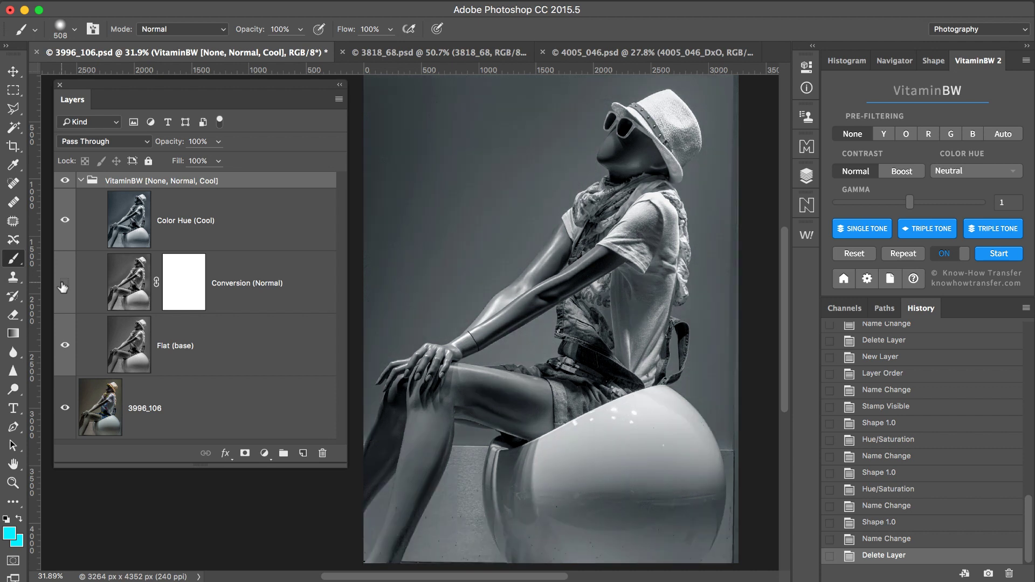
Apply Shape's Local contrast enhancement preset, re-show Conversion (Normal), and toggle Shape to compare.
left_click(932, 62)
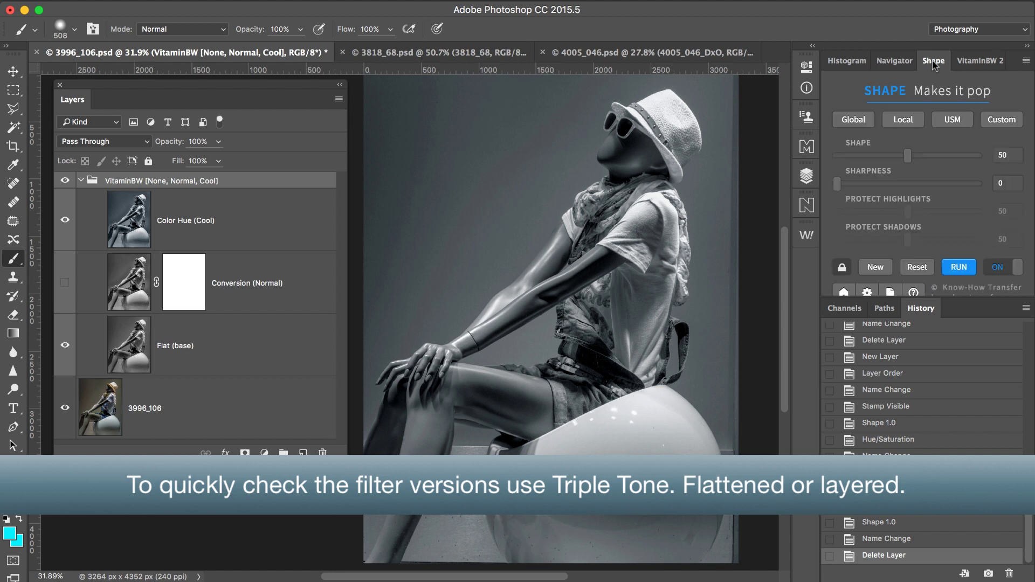
left_click(904, 120)
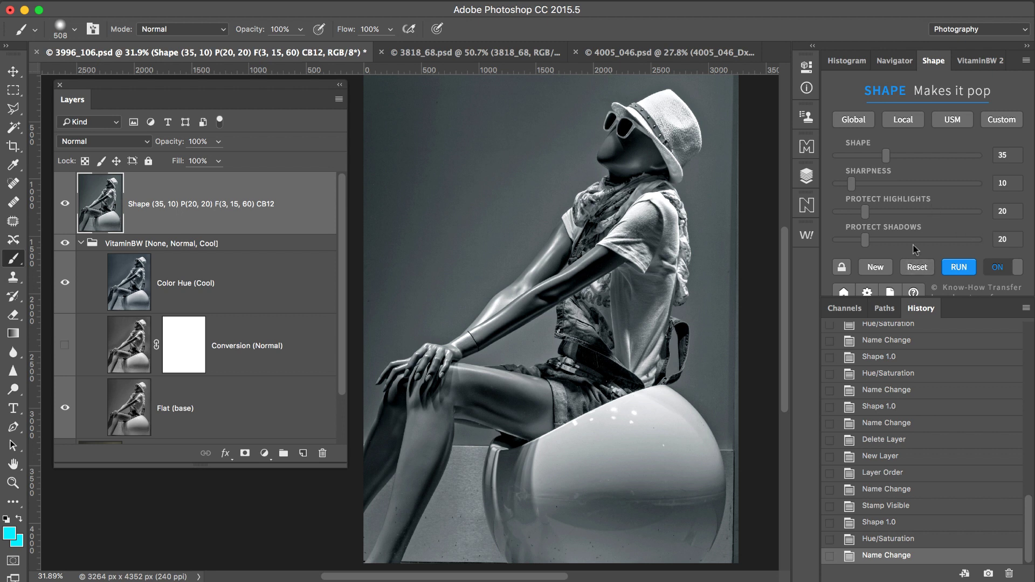
left_click(65, 345)
left_click(65, 205)
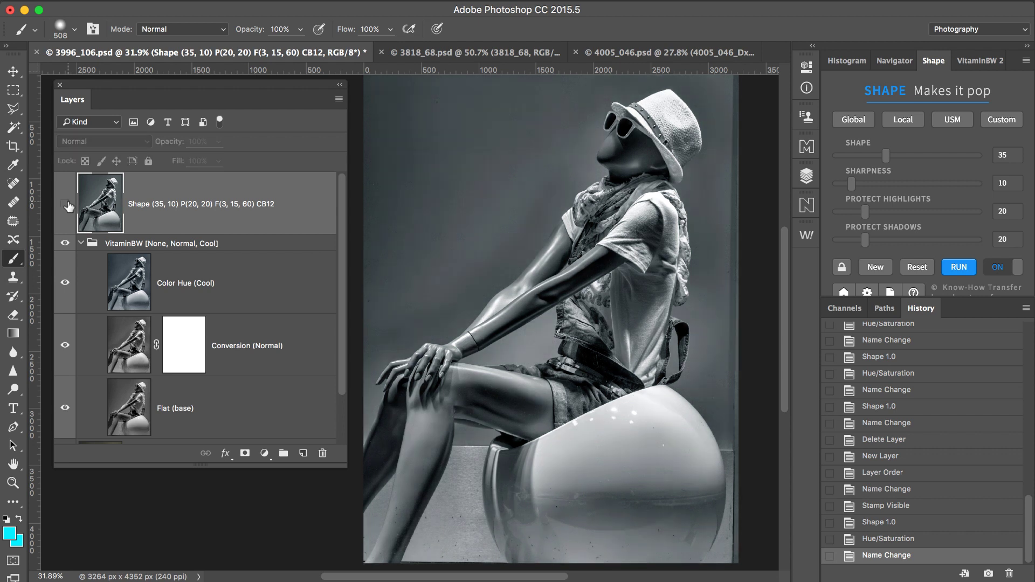
left_click(65, 205)
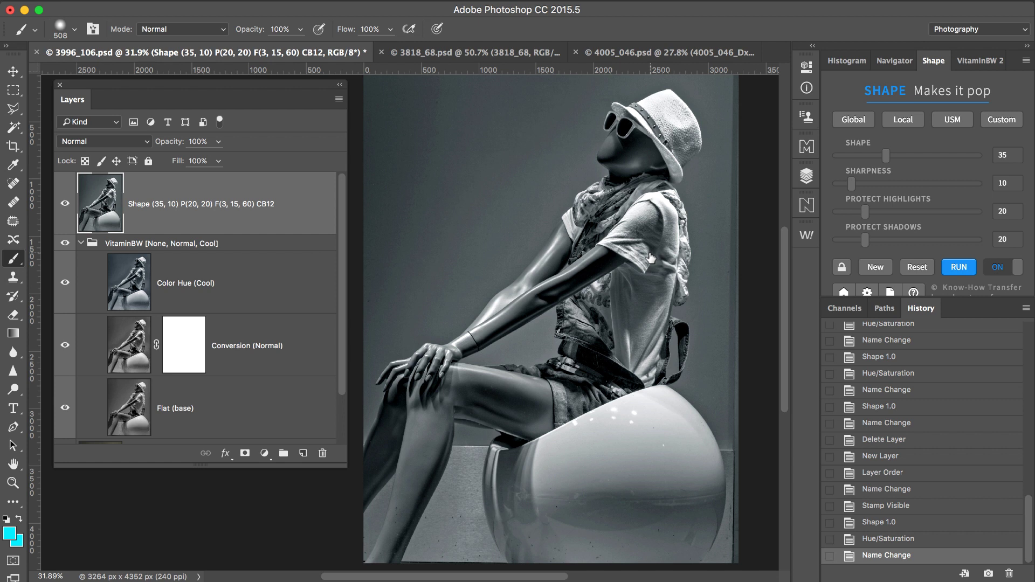
Set Shape's Color boost preference to 0, save, and rerun to build the CB0 layer.
left_click(867, 291)
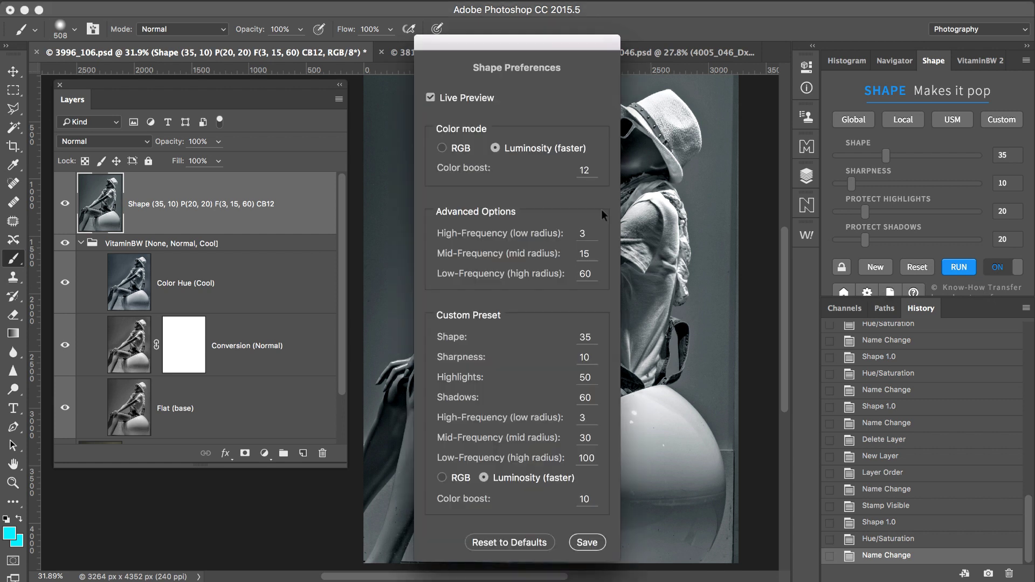
left_click_drag(597, 166, 546, 162)
type("0")
left_click(587, 542)
left_click(952, 267)
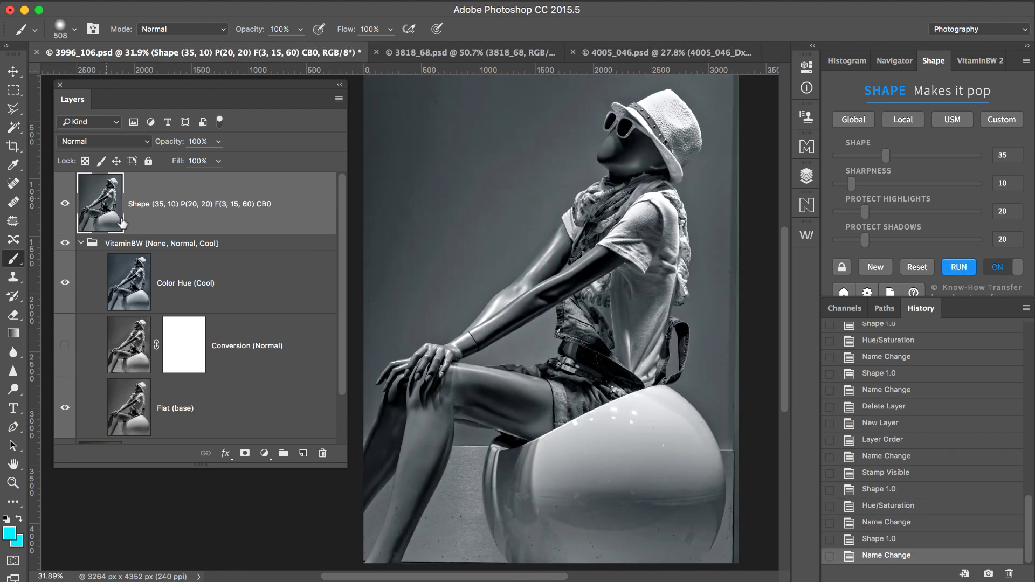
left_click(65, 343)
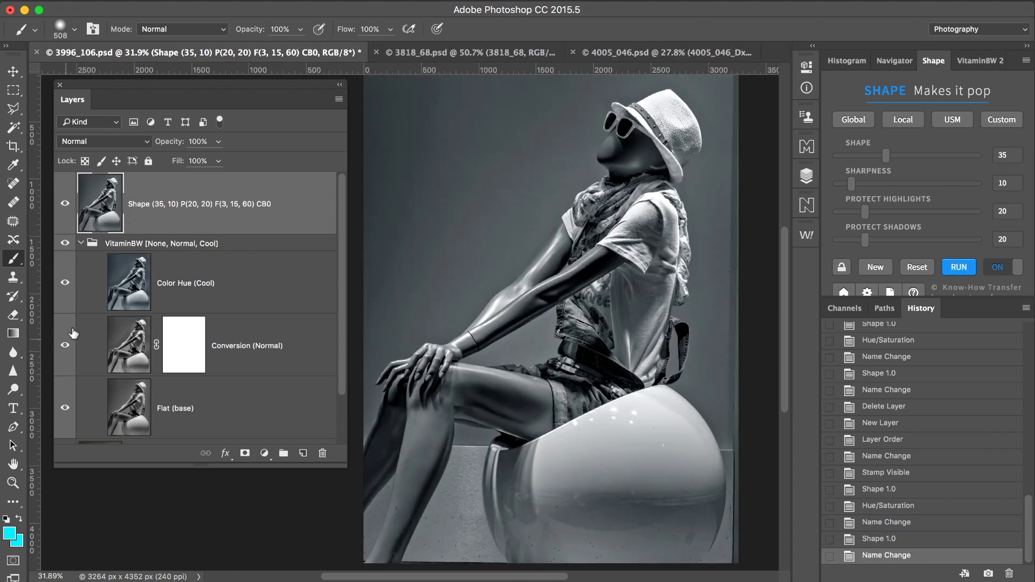
left_click(65, 203)
left_click(65, 204)
left_click(64, 203)
left_click(65, 203)
left_click(65, 204)
left_click(65, 204)
left_click(65, 204)
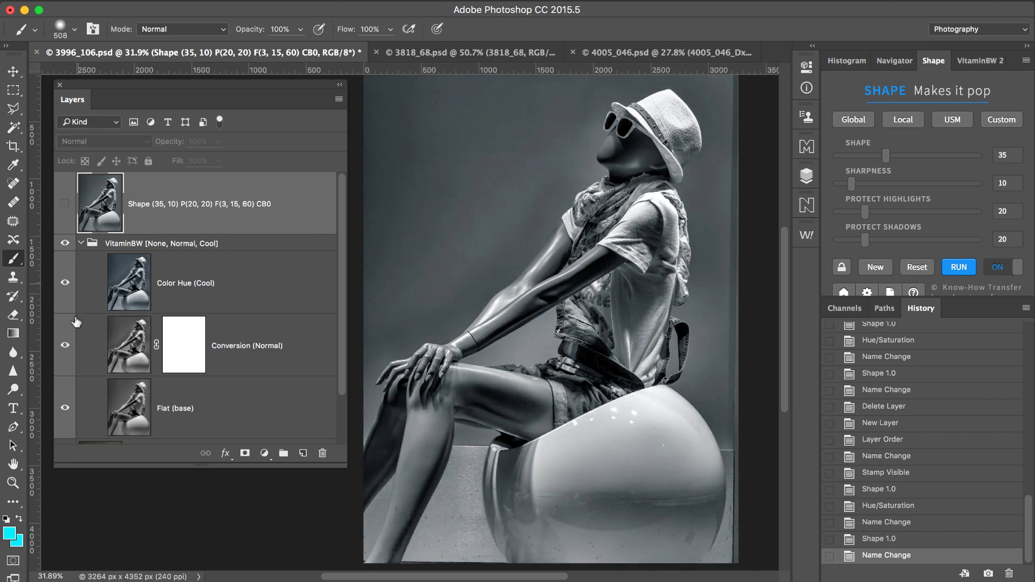
left_click(65, 345)
left_click(65, 203)
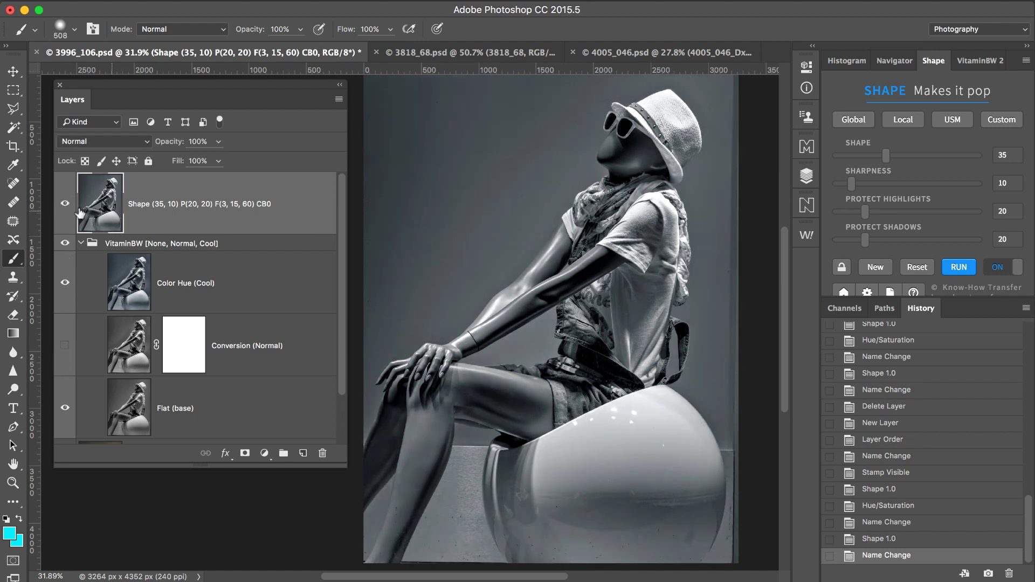
left_click(65, 345)
left_click(65, 203)
left_click(64, 205)
left_click(65, 205)
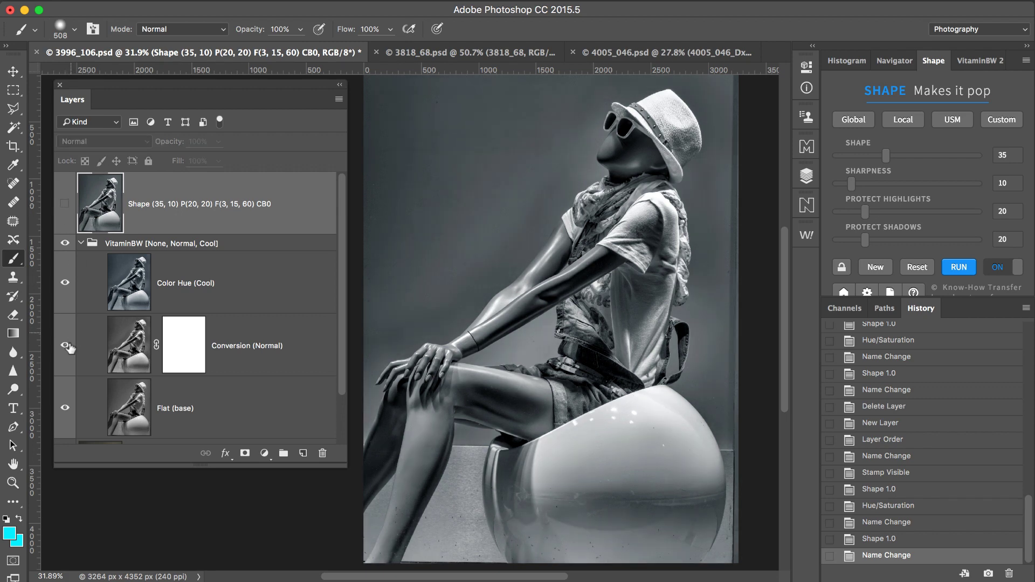
left_click(65, 345)
left_click(65, 205)
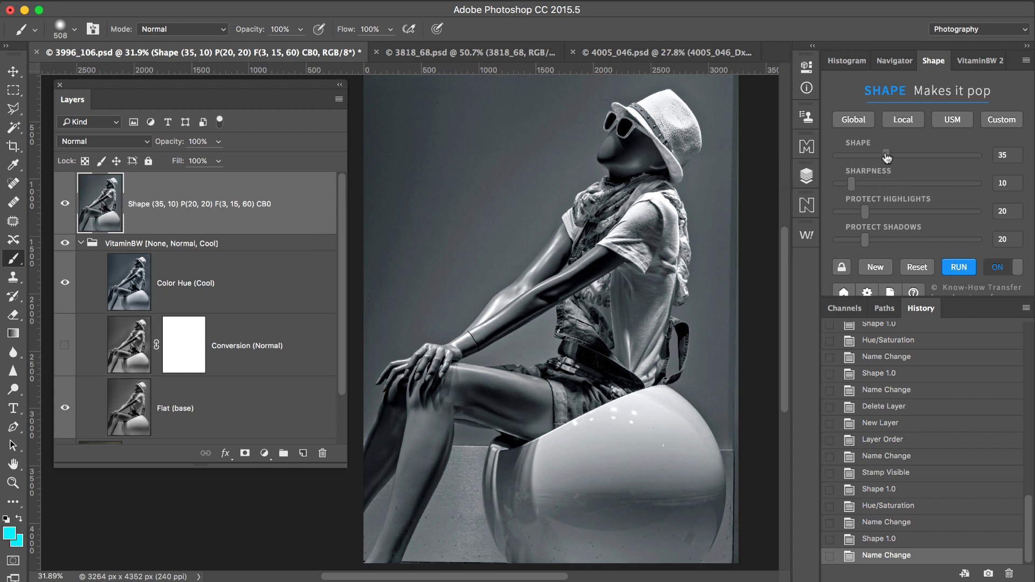
Drag Shape to 48, Sharpness to 21 and Protect Shadows to 29.
left_click_drag(885, 156, 895, 163)
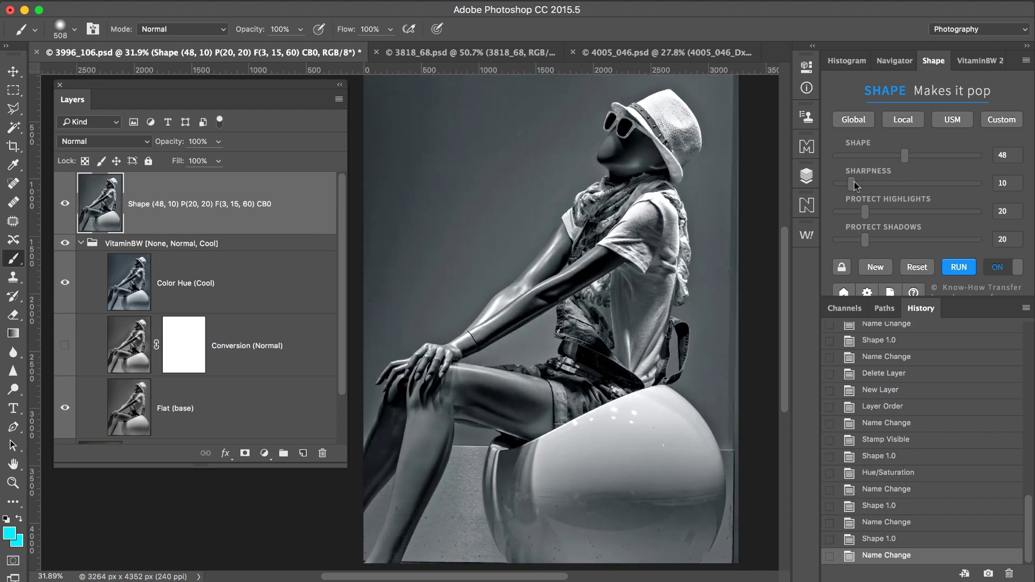
left_click_drag(854, 183, 865, 183)
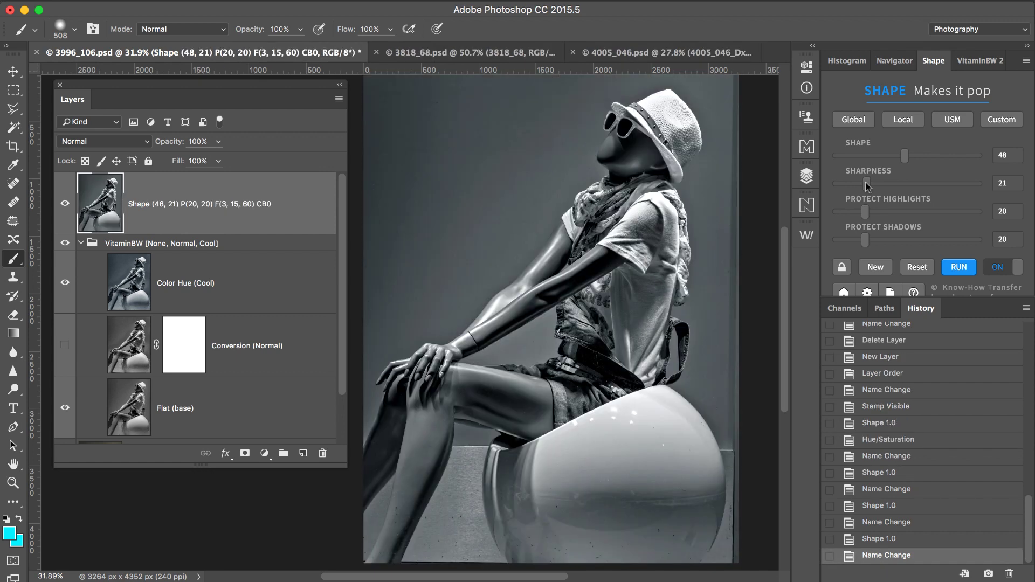
left_click_drag(865, 240, 879, 241)
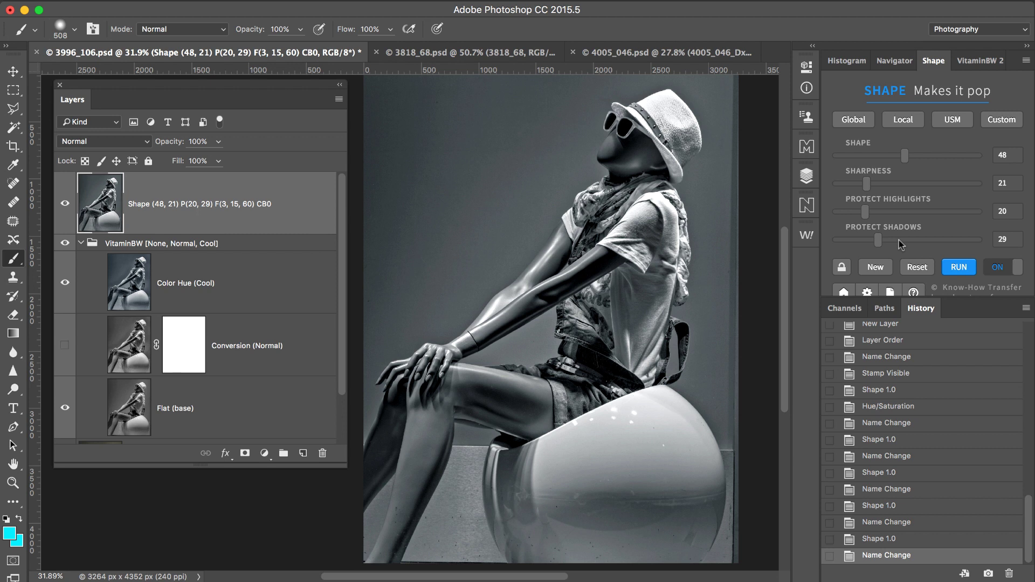
Show the Conversion layer, compare Shape on and off, then view the scarf and shirt at 100%.
left_click(65, 345)
left_click(64, 203)
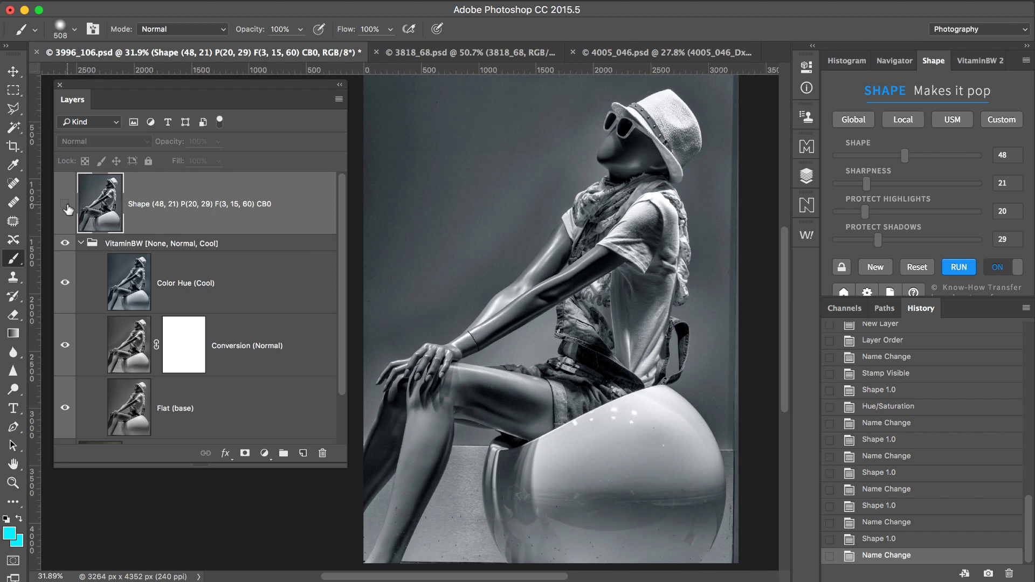
left_click(65, 205)
key("super+1")
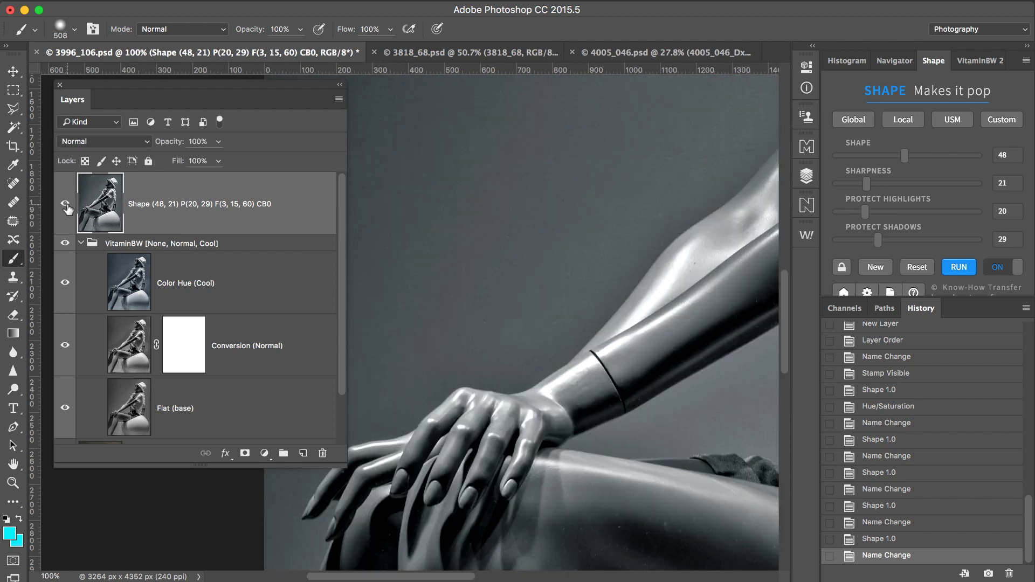
left_click_drag(619, 212, 648, 355)
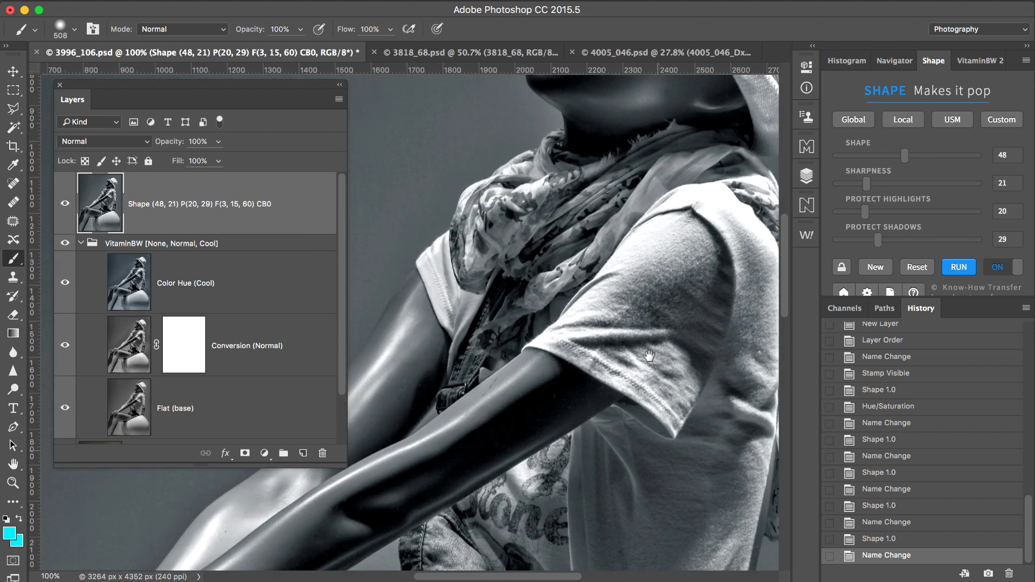
Toggle Shape at 100% to check for halos, then fit the photo on screen and hide Shape.
left_click(64, 204)
left_click(65, 205)
left_click(65, 204)
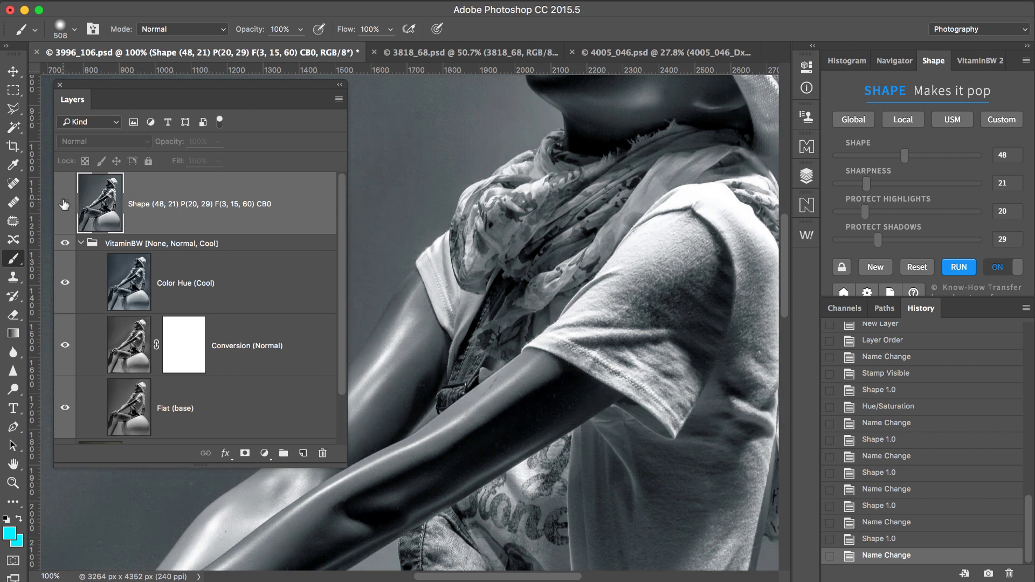
left_click(65, 205)
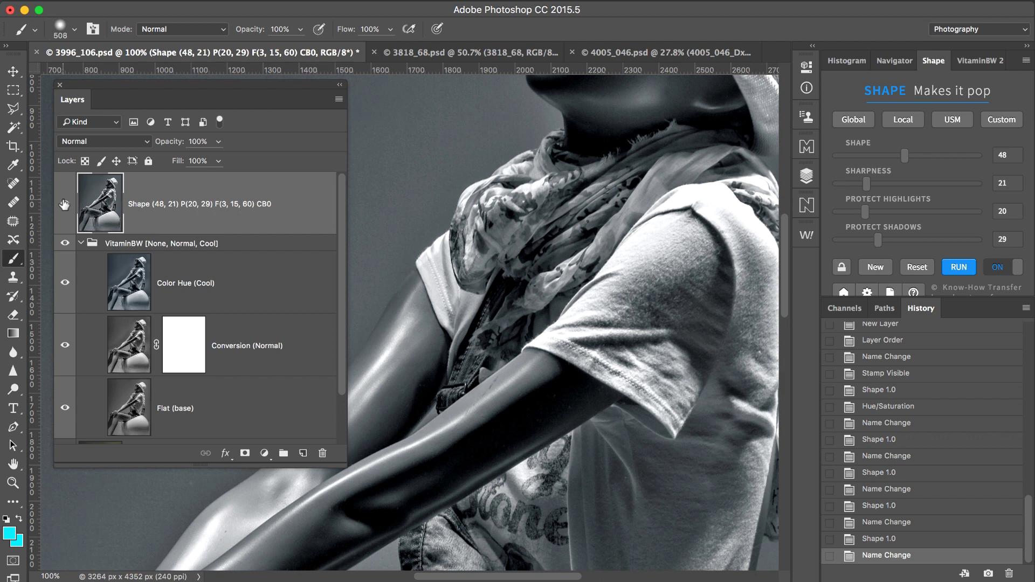
key("super+0")
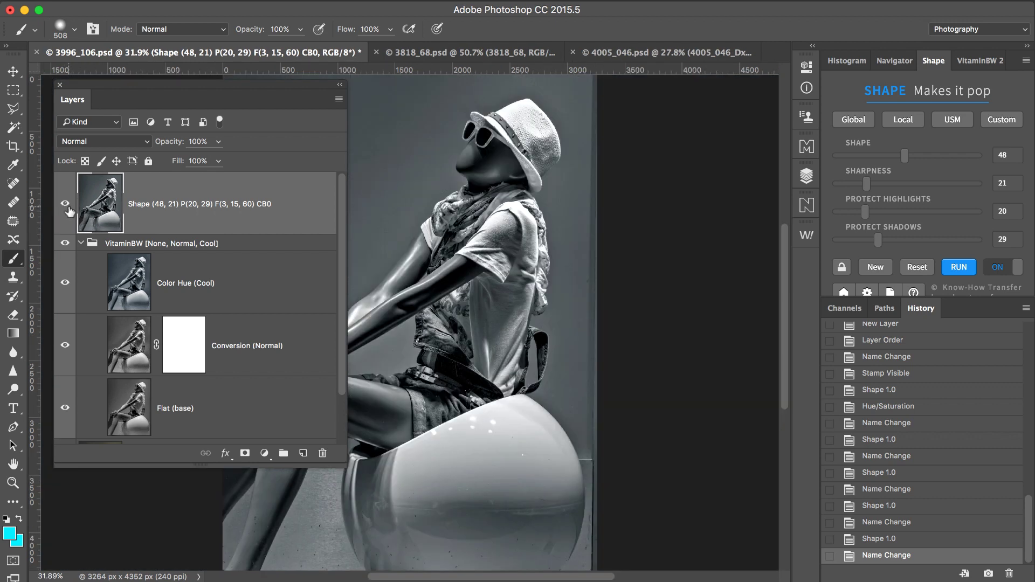
left_click_drag(422, 275, 595, 268)
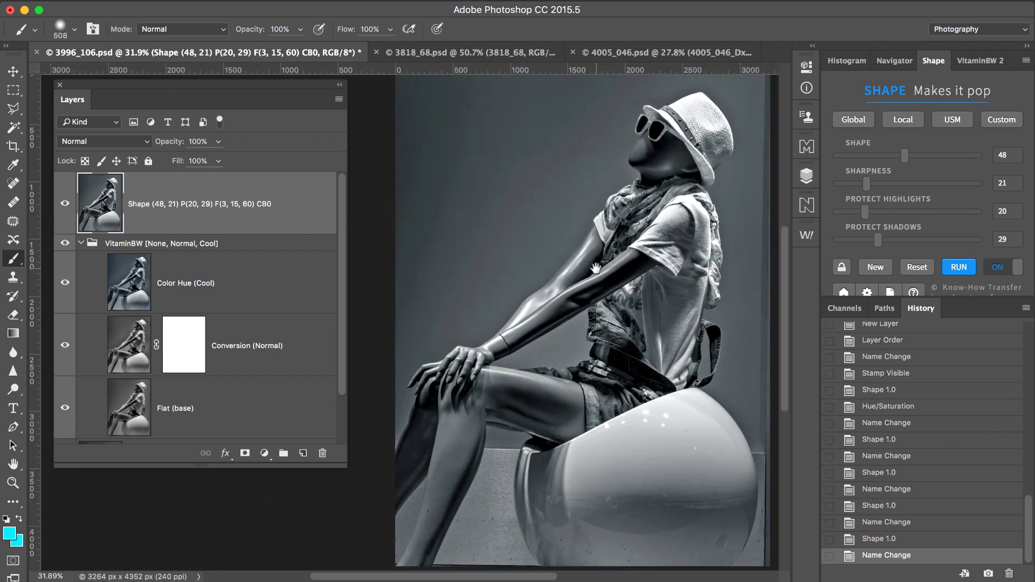
left_click(66, 205)
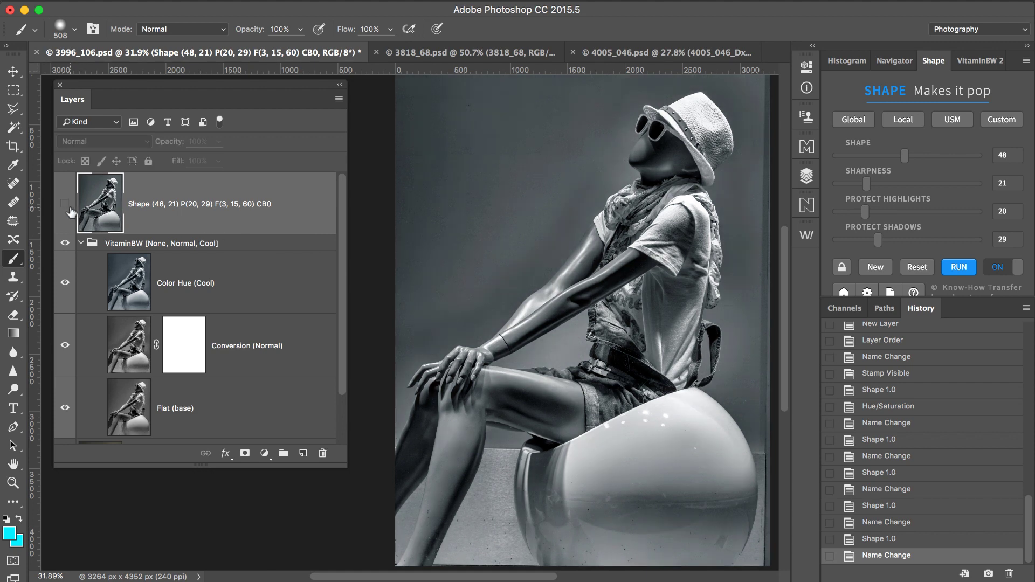